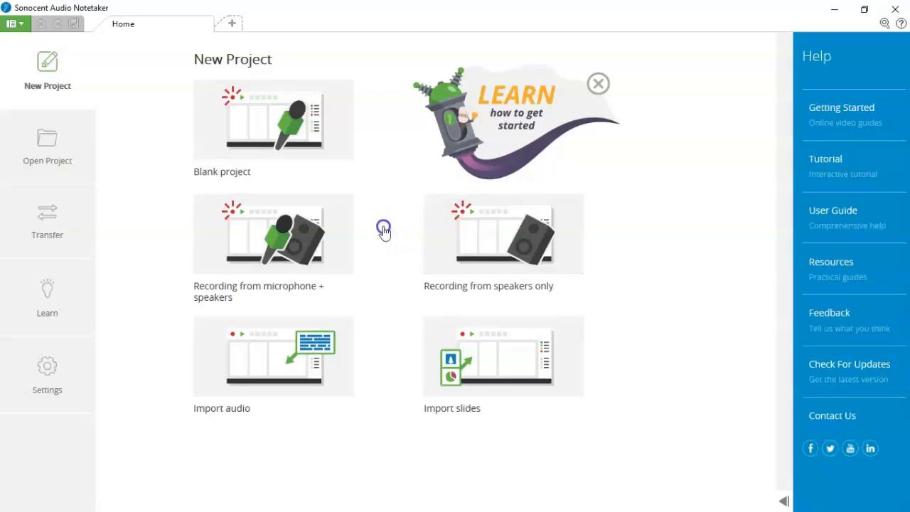
# Create a blank project and import the Sonocent presentation from the Documents folder as slides.
pyautogui.click(317, 245)
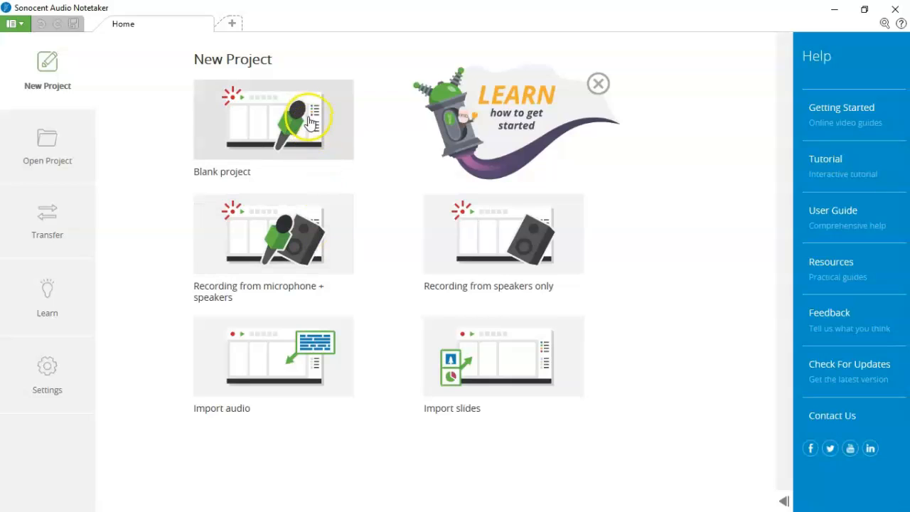
pyautogui.click(310, 123)
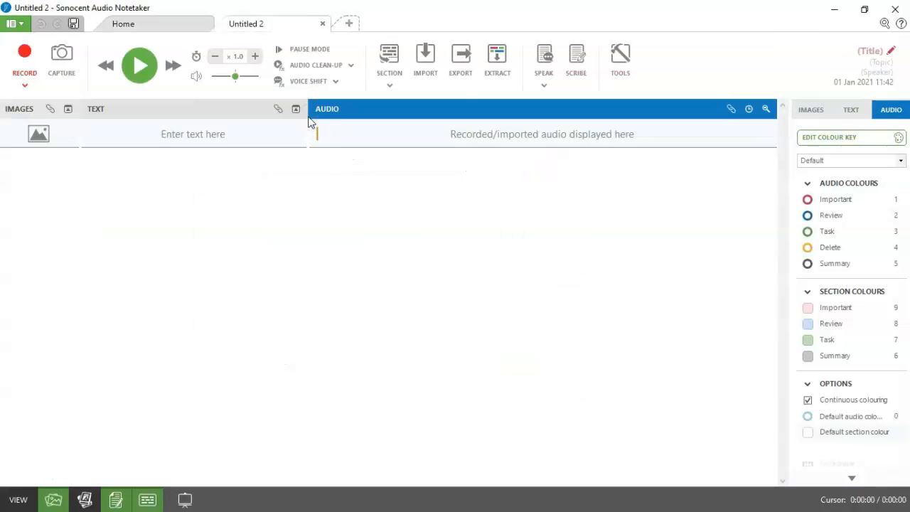
pyautogui.click(422, 58)
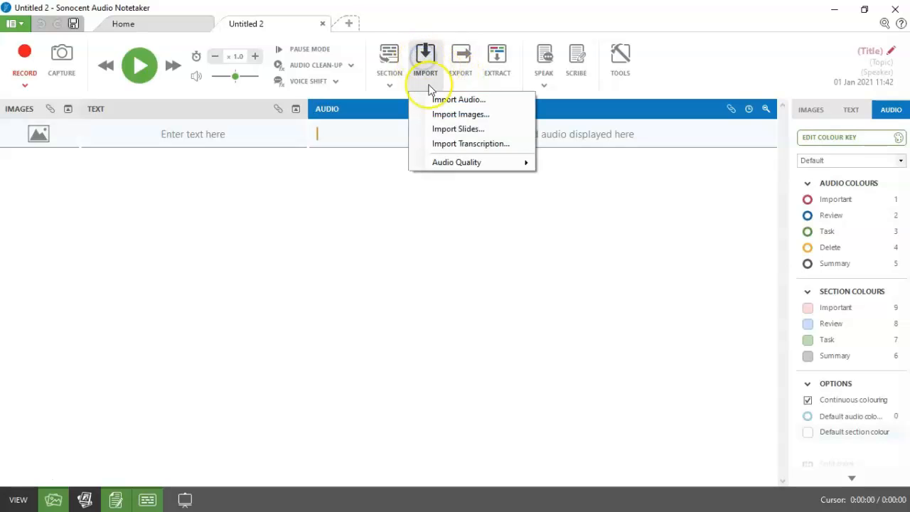
pyautogui.click(435, 129)
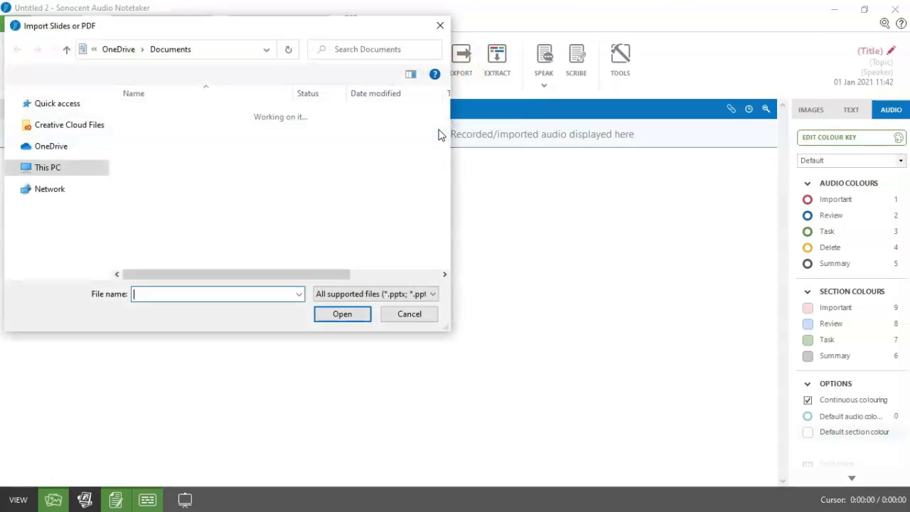
pyautogui.scroll(-1, 211, 194)
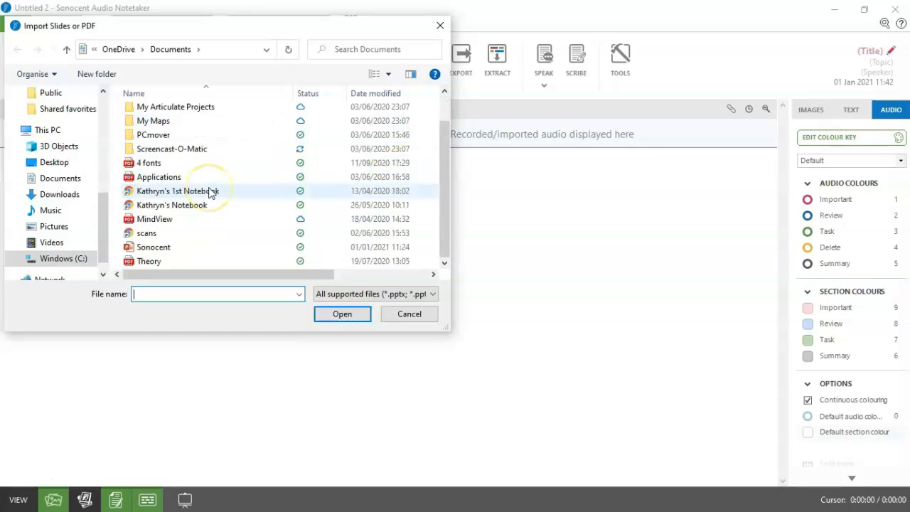
pyautogui.click(178, 248)
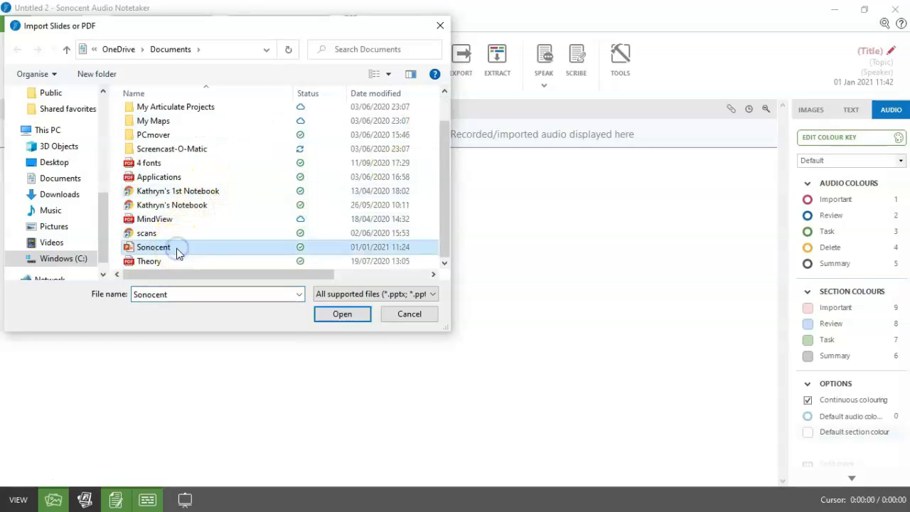
pyautogui.click(347, 317)
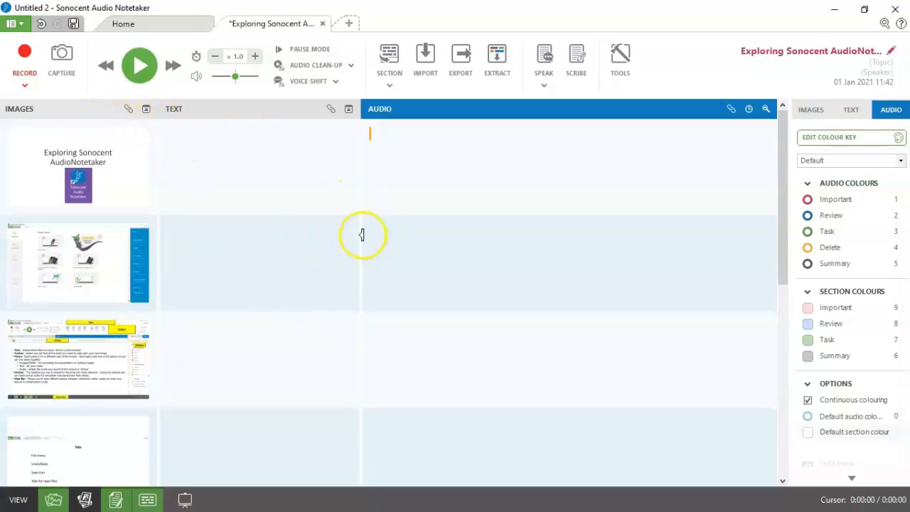
# Start recording audio and insert two section breaks to advance the recording to the third slide.
pyautogui.click(24, 60)
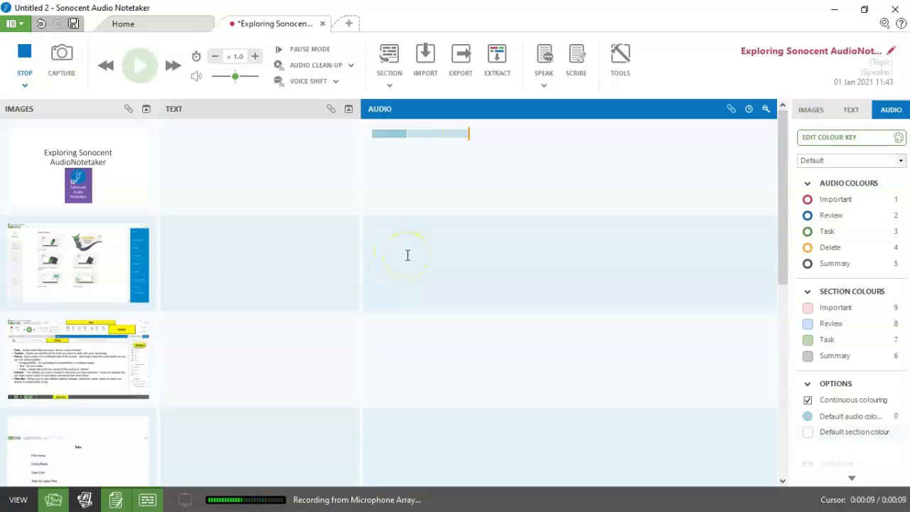
pyautogui.click(392, 60)
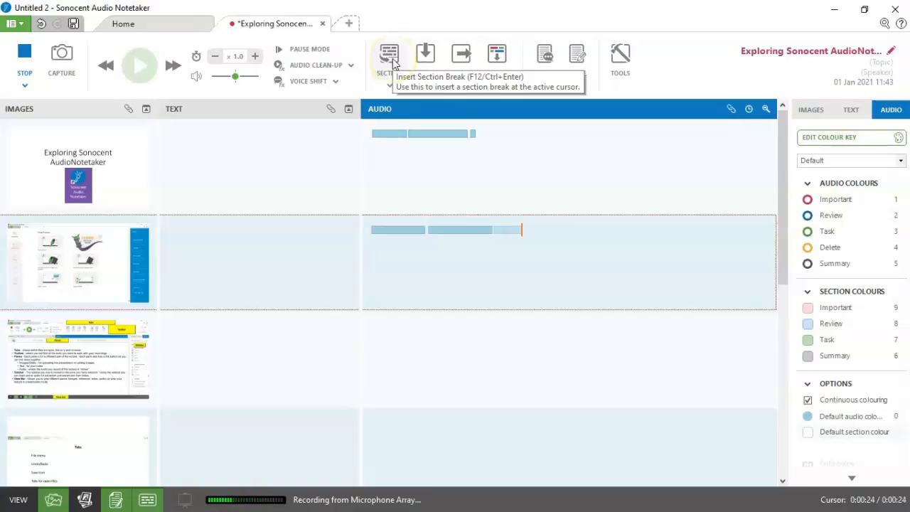
pyautogui.click(485, 203)
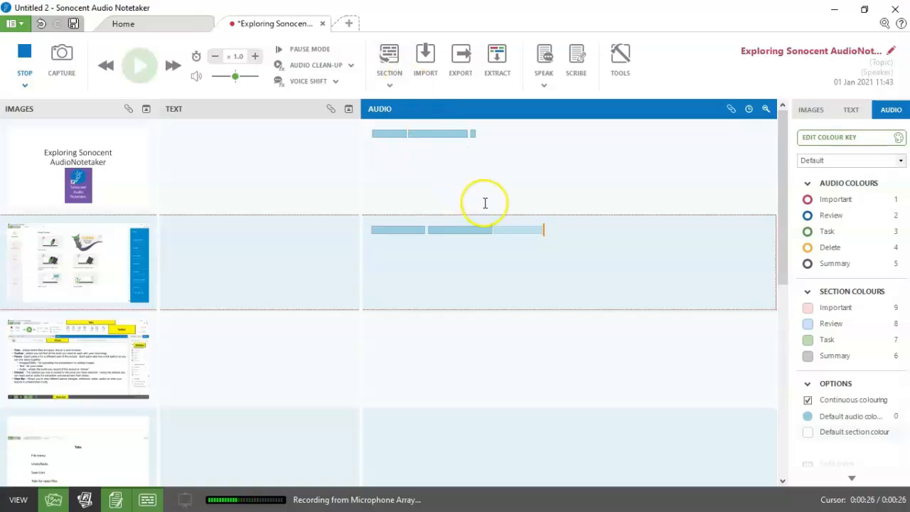
pyautogui.press('Return')
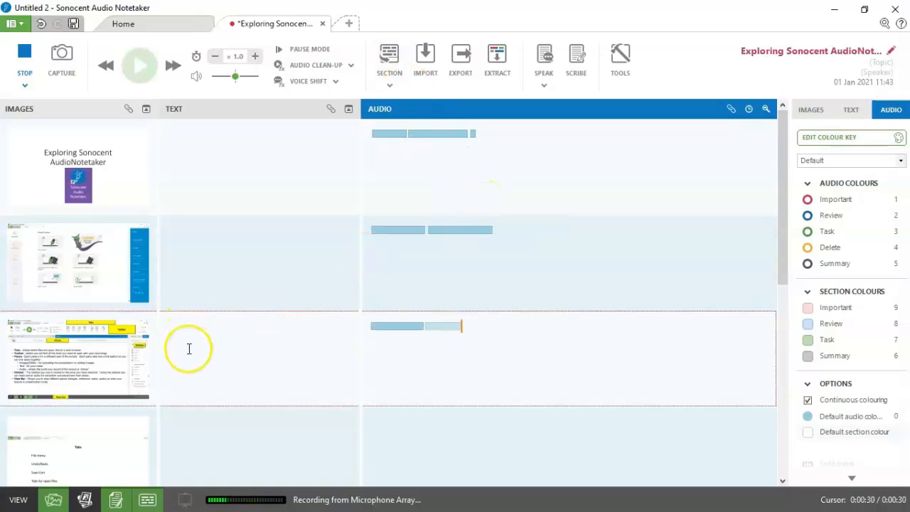
# Widen the Images pane to enlarge the slides and bring the third slide into view.
pyautogui.click(145, 357)
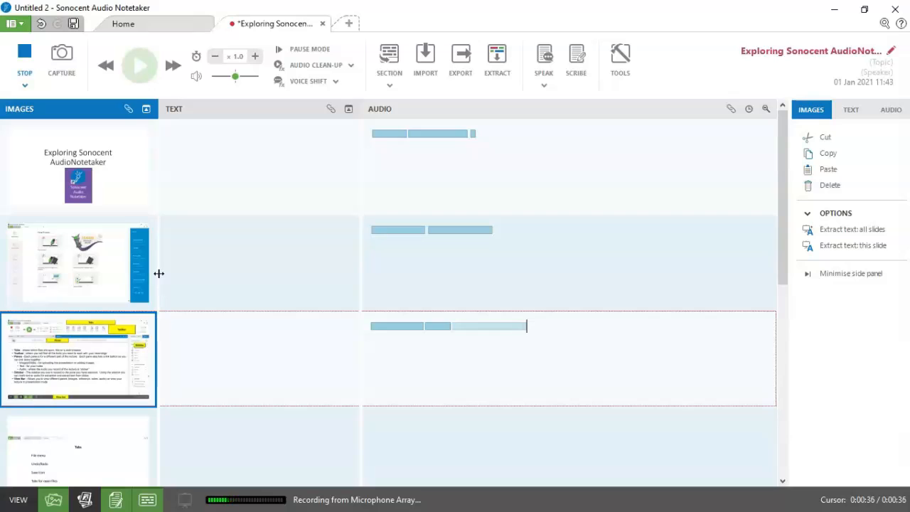
pyautogui.click(156, 273)
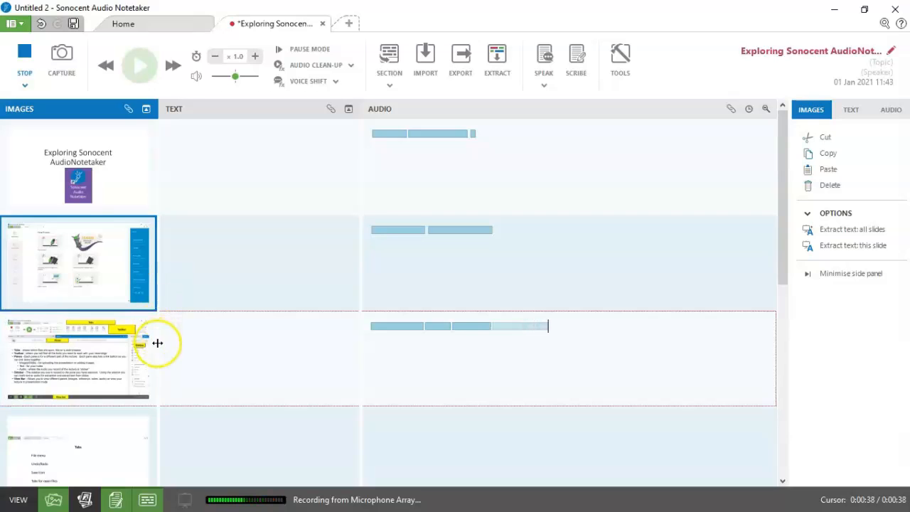
pyautogui.moveTo(158, 341); pyautogui.dragTo(521, 327)
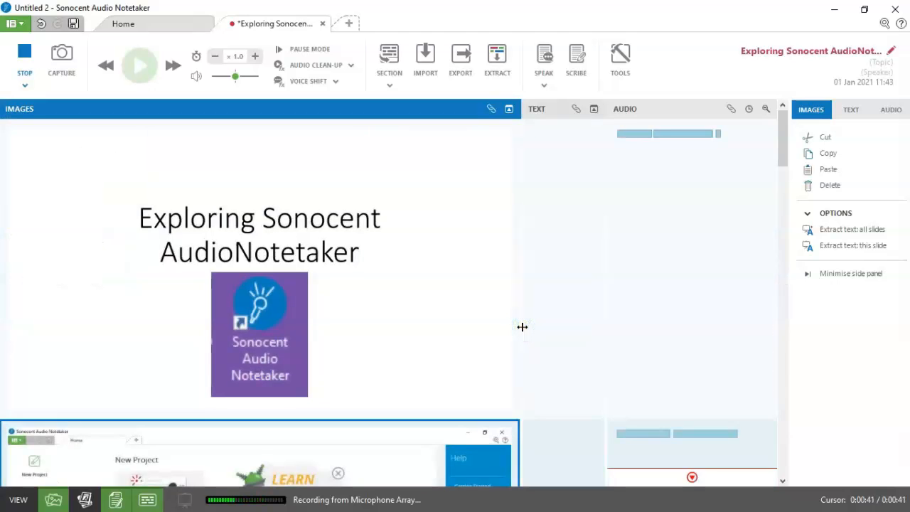
pyautogui.scroll(-5, 422, 402)
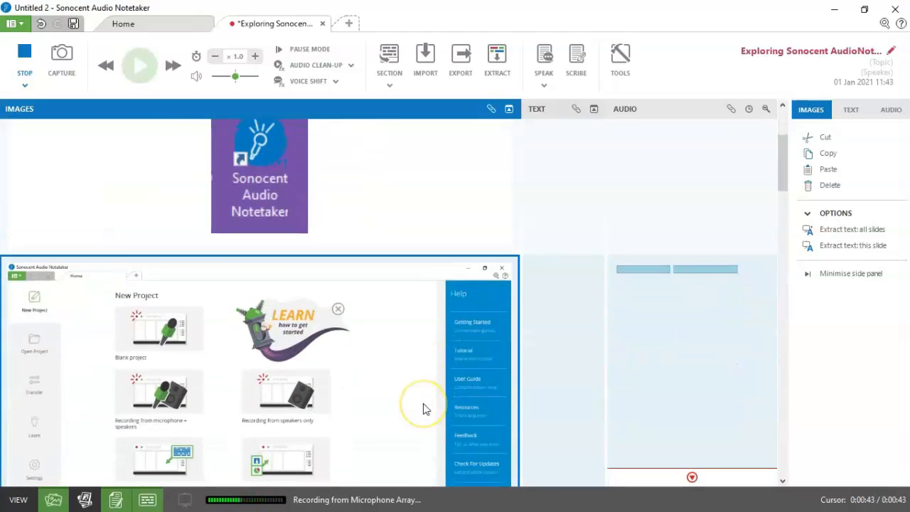
pyautogui.scroll(-5, 423, 403)
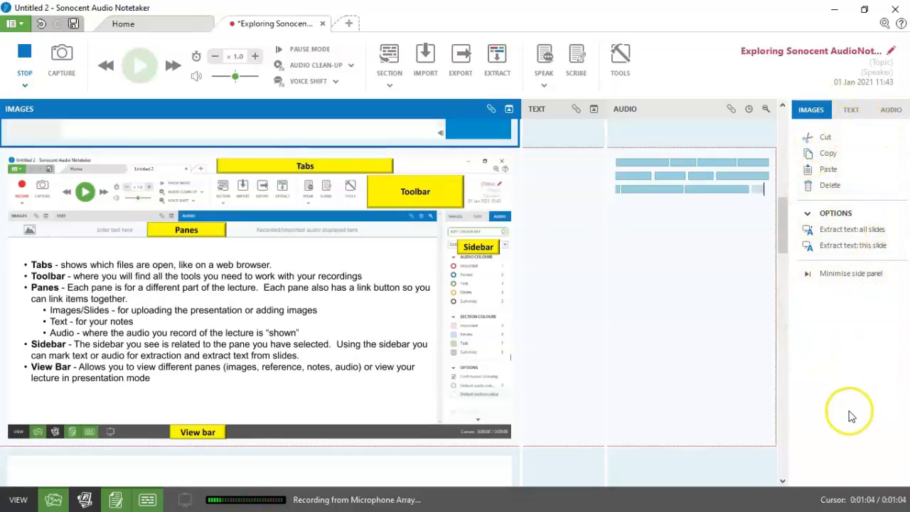
# Insert a section break to continue the recording at the Tabs slide, and view the File menu's commands.
pyautogui.moveTo(518, 495)
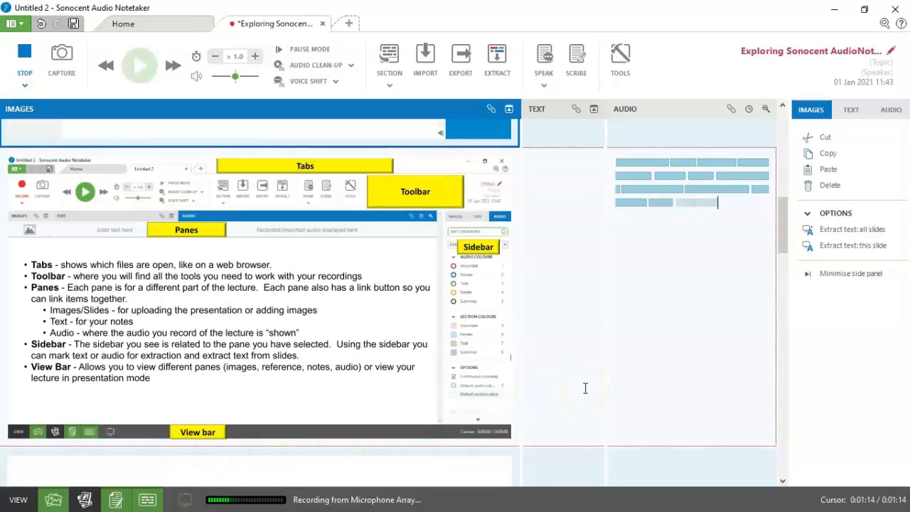
pyautogui.press('Return')
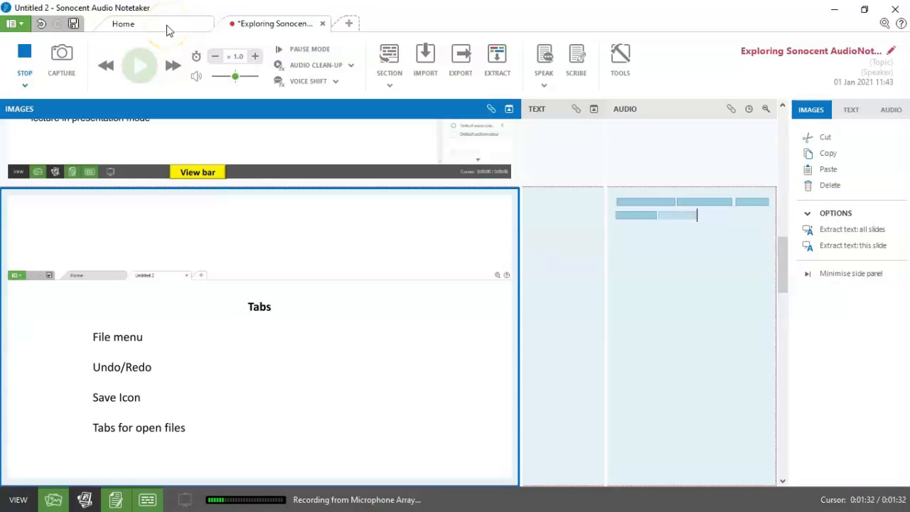
pyautogui.click(21, 27)
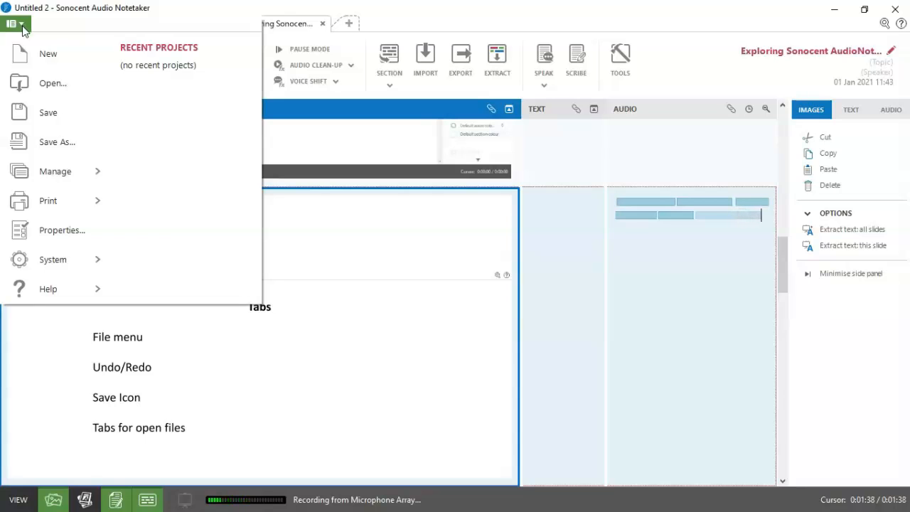
pyautogui.click(21, 27)
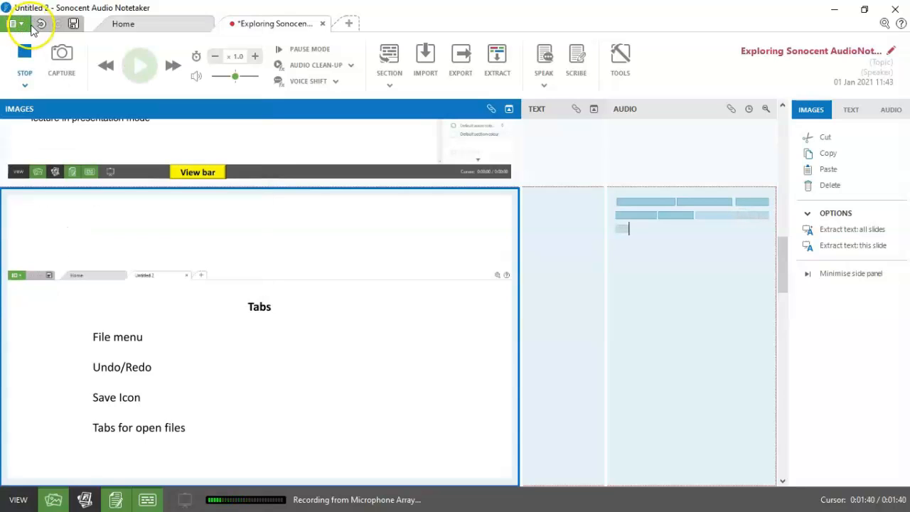
pyautogui.click(41, 27)
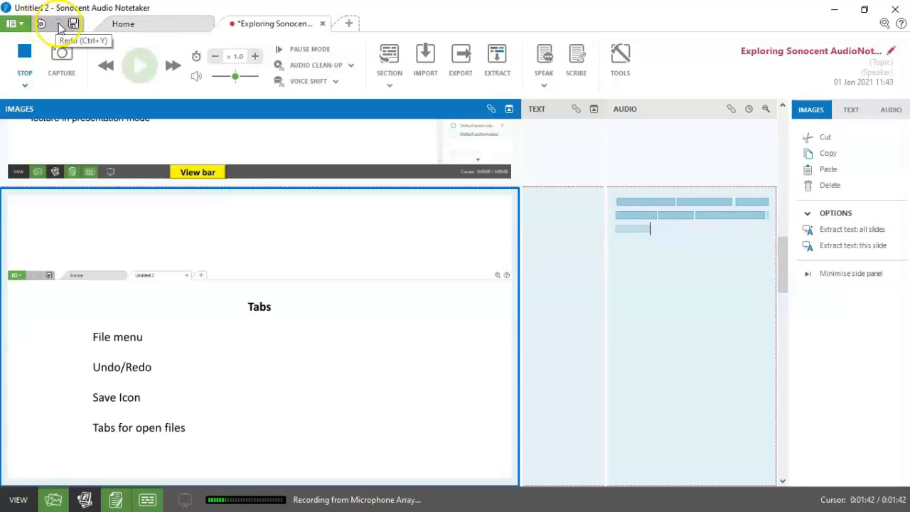
# Insert section breaks to continue the recording at the Toolbar slide and then at the Panes slide.
pyautogui.click(621, 214)
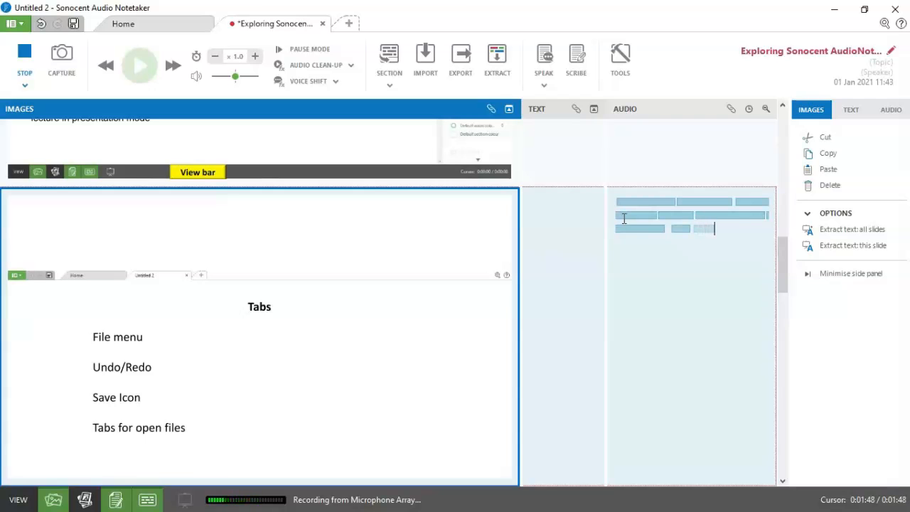
pyautogui.press('Return')
pyautogui.click(366, 394)
pyautogui.scroll(-3, 366, 393)
pyautogui.scroll(-2, 365, 396)
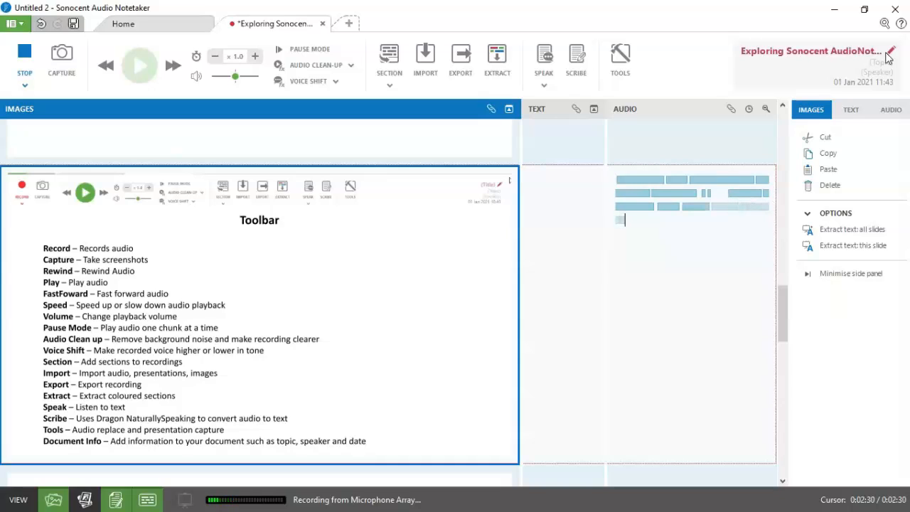
pyautogui.press('pagedown')
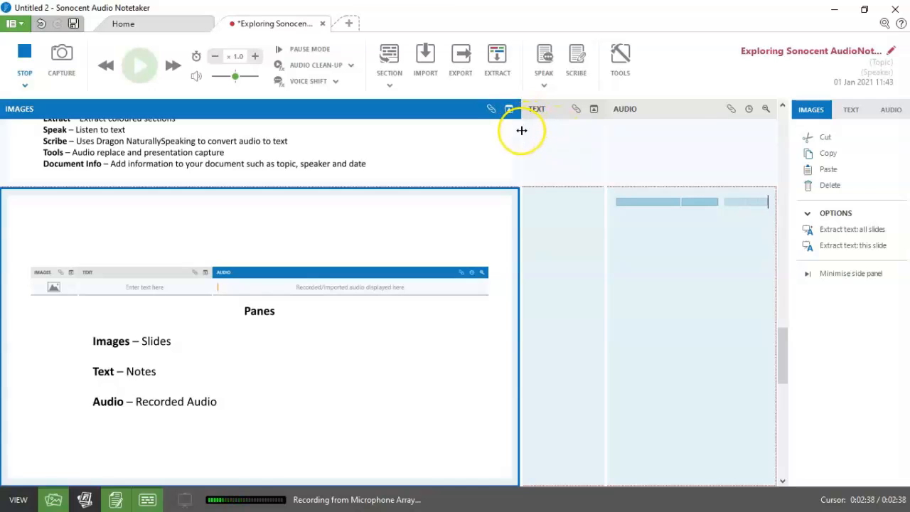
# Narrow the Images pane and add the text note "Notes go here" beside the Panes slide.
pyautogui.moveTo(522, 130); pyautogui.dragTo(247, 162)
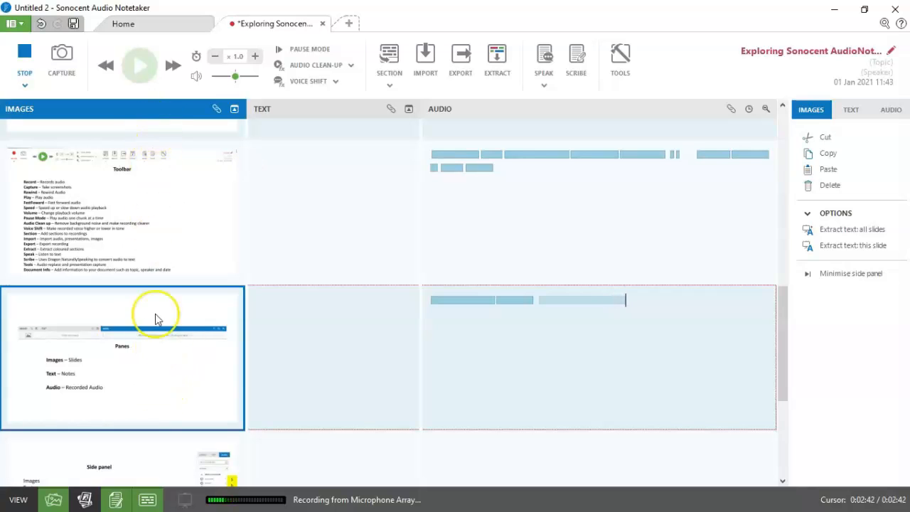
pyautogui.click(311, 307)
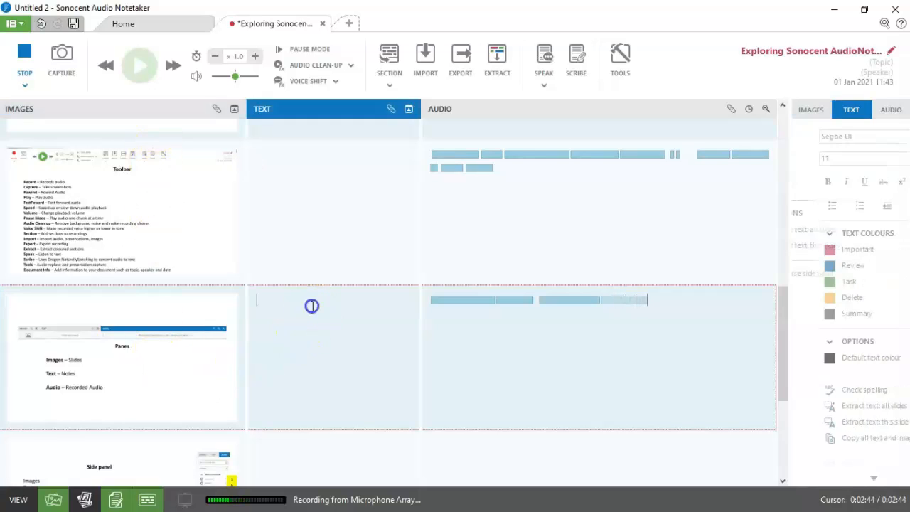
pyautogui.write('Notes go h')
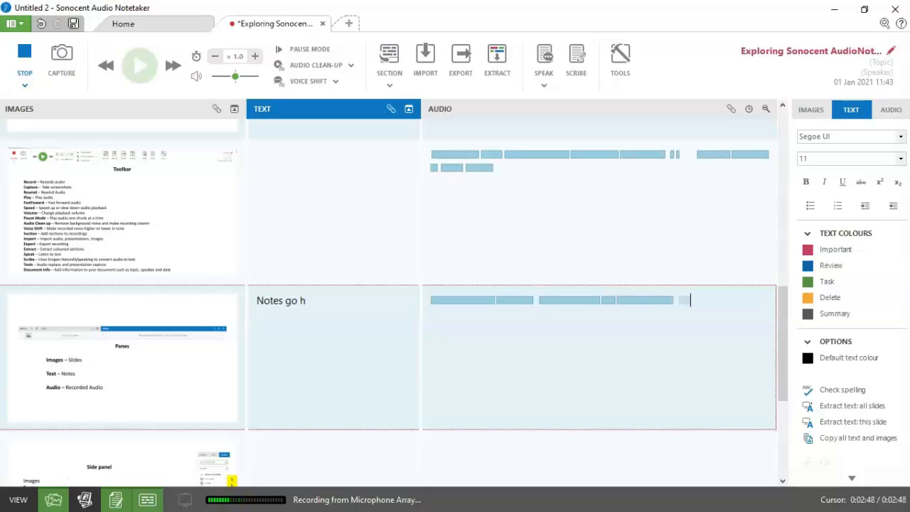
pyautogui.write('ere')
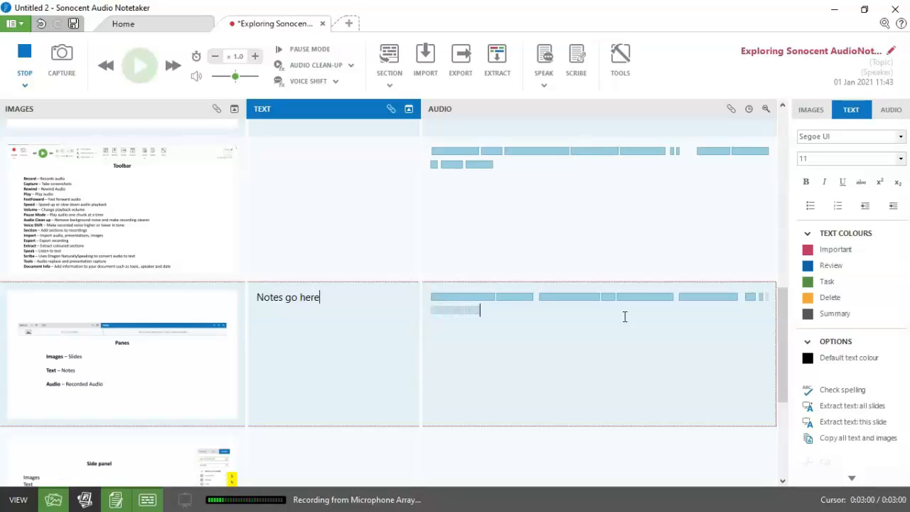
# Insert a section break to continue at the Side panel slide and add the text note "Side Panel" beside it.
pyautogui.press('Return')
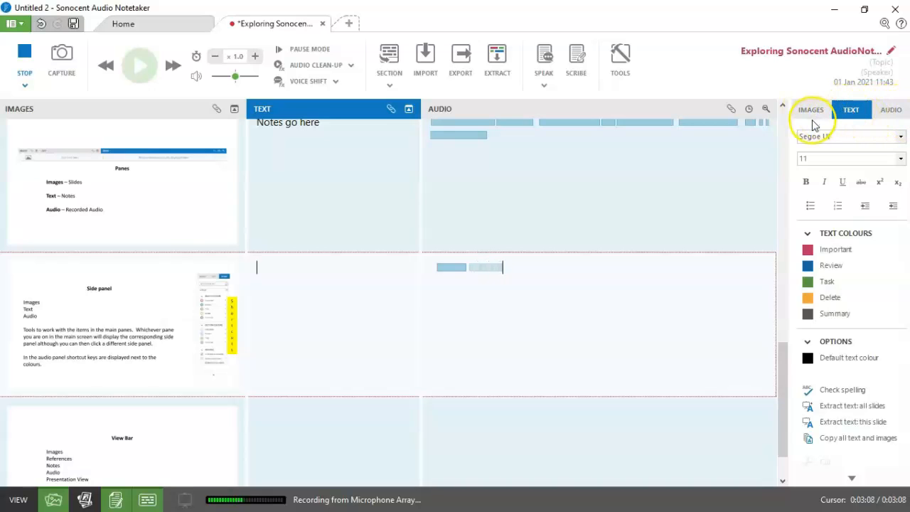
pyautogui.click(637, 112)
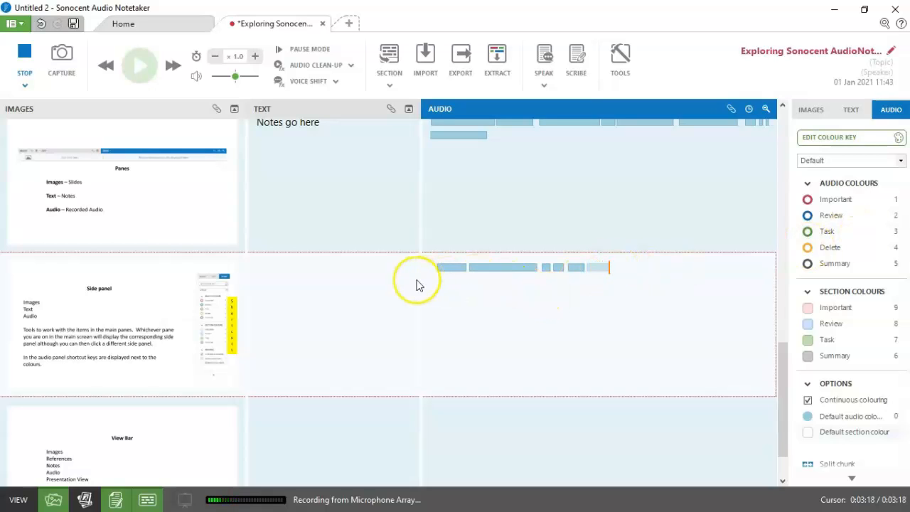
pyautogui.click(362, 272)
pyautogui.write('S')
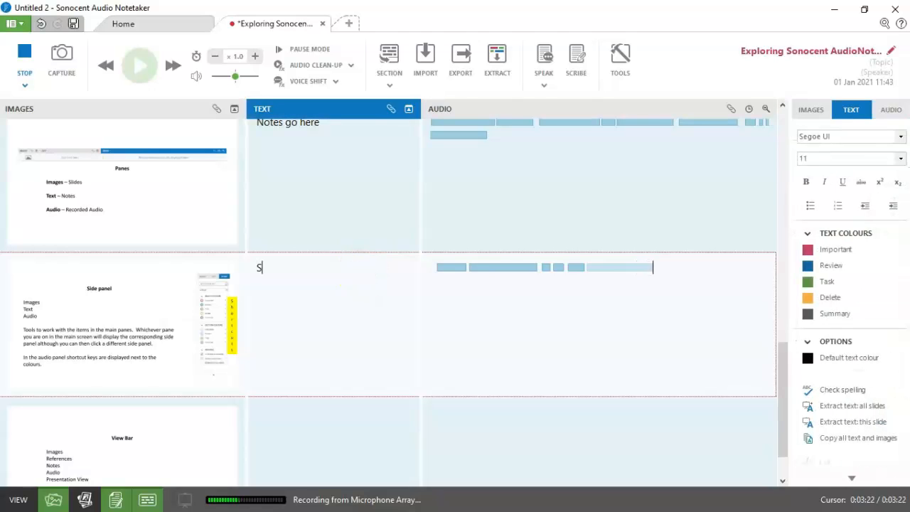
pyautogui.write('ide Panel')
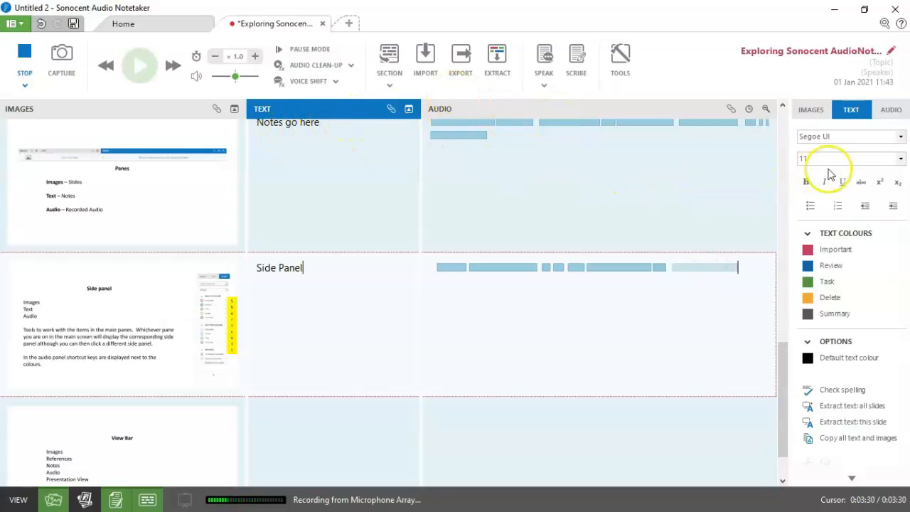
# Show the audio colour options, mark the audio being recorded as Important, and add a new line below the "Side Panel" note.
pyautogui.click(896, 115)
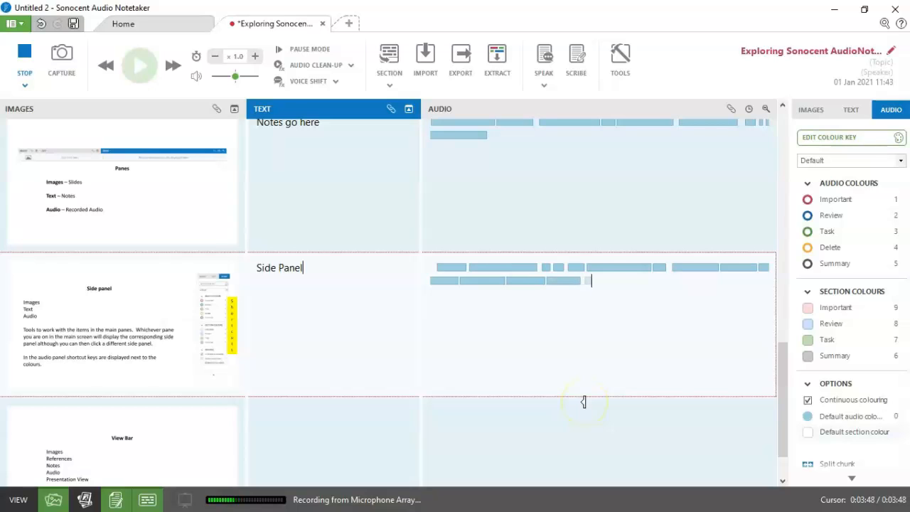
pyautogui.press('1')
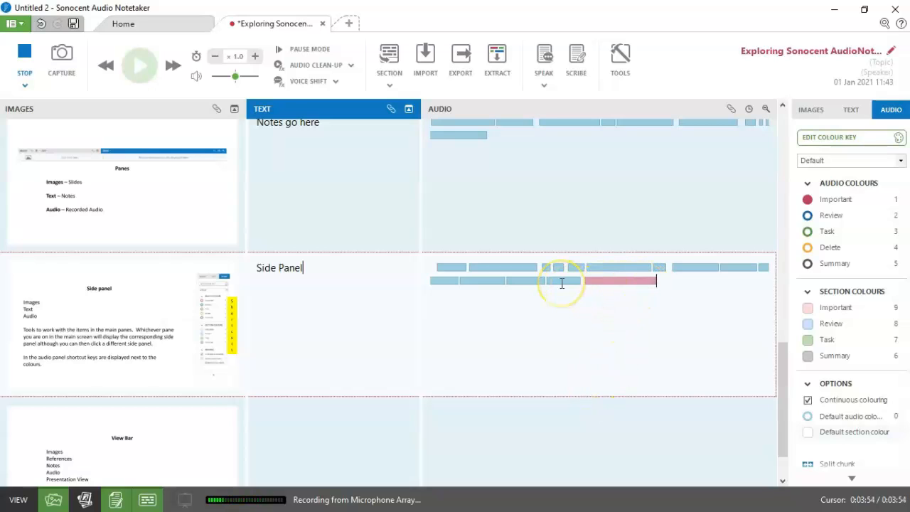
pyautogui.press('Return')
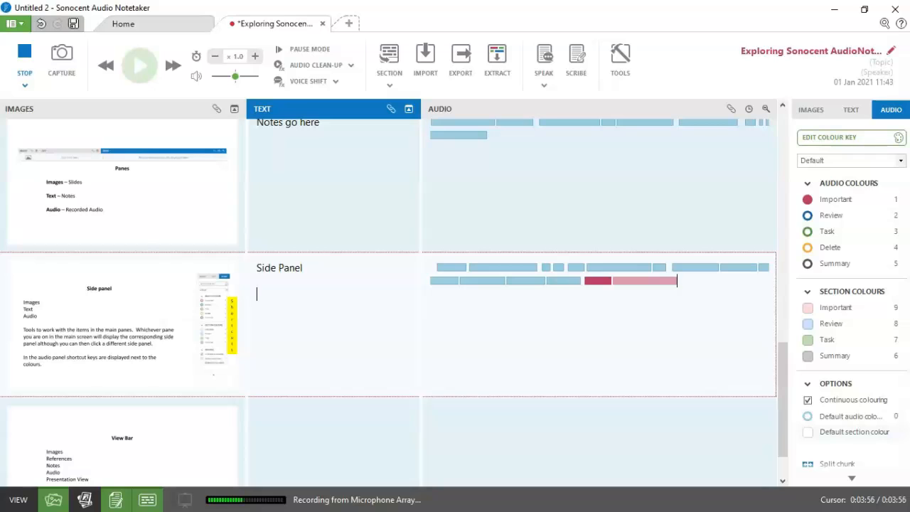
# Add the text note "Still in notes panel" below the "Side Panel" note.
pyautogui.write('Still in')
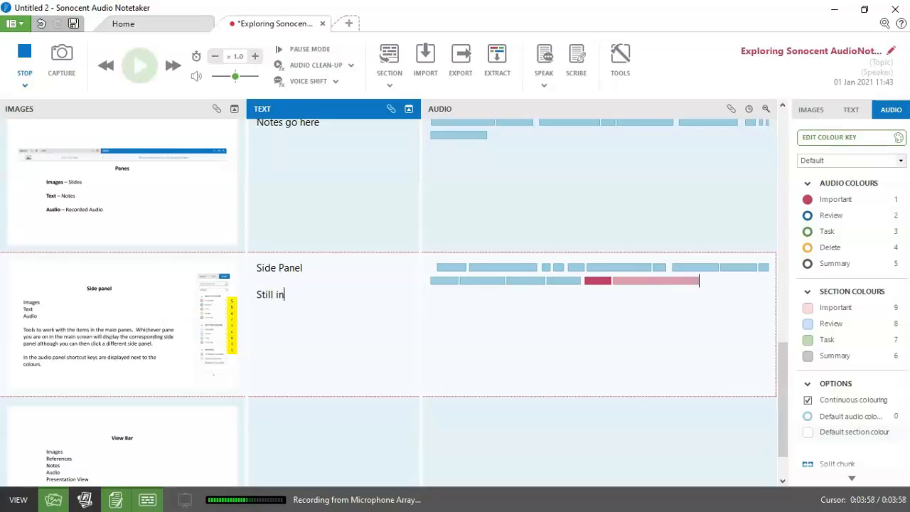
pyautogui.write(' side pa')
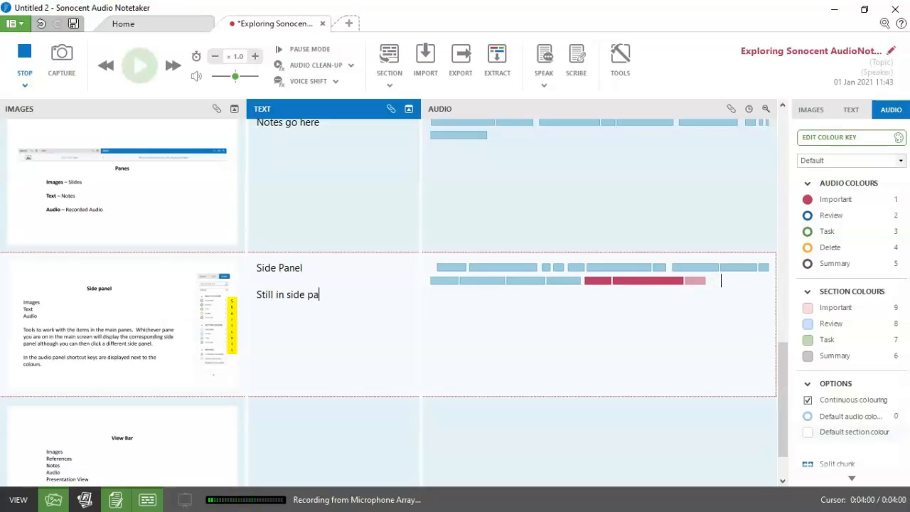
pyautogui.press('BackSpace')
pyautogui.press('BackSpace')
pyautogui.press('BackSpace')
pyautogui.press('BackSpace')
pyautogui.write('note')
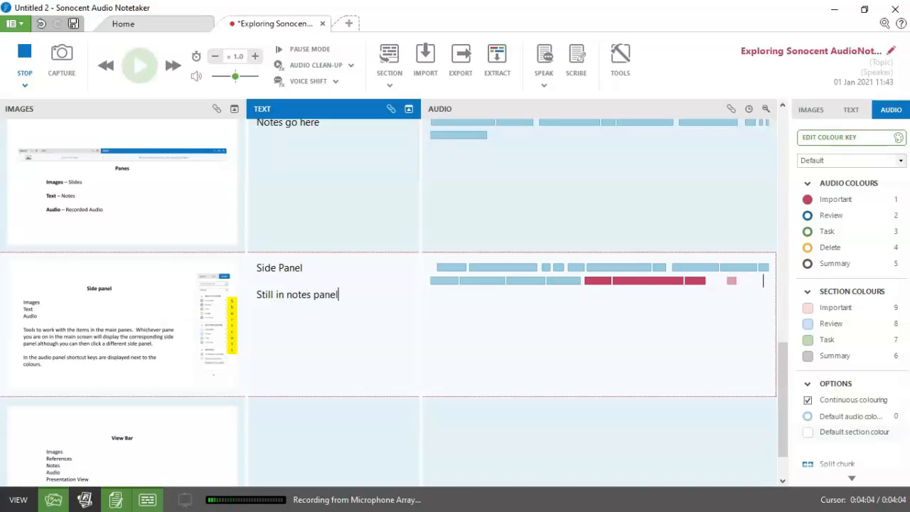
# Return the audio being recorded to the default colour and insert a section break to continue at the View Bar slide.
pyautogui.hotkey('ctrl', '0')
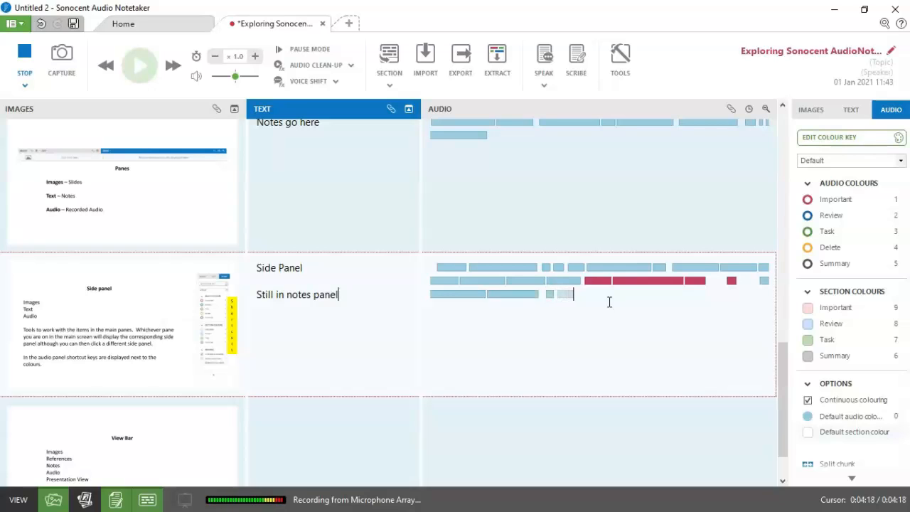
pyautogui.press('Return')
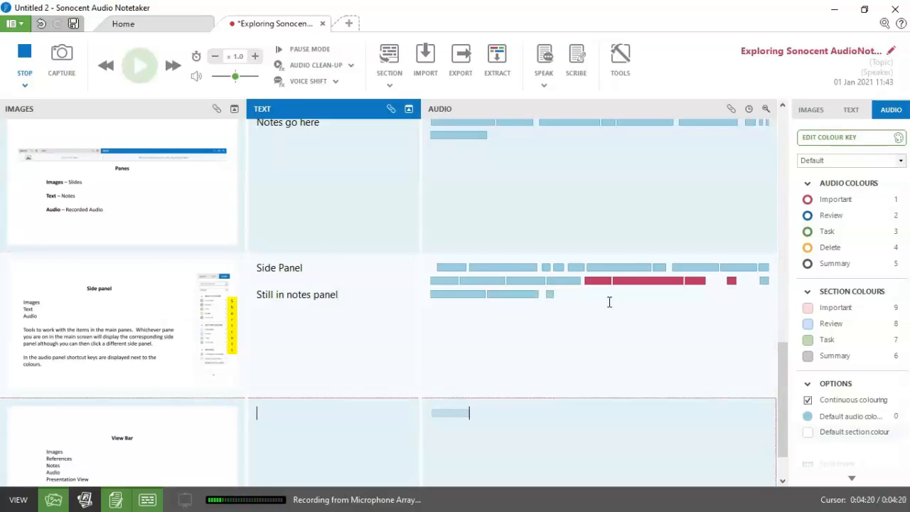
pyautogui.click(301, 432)
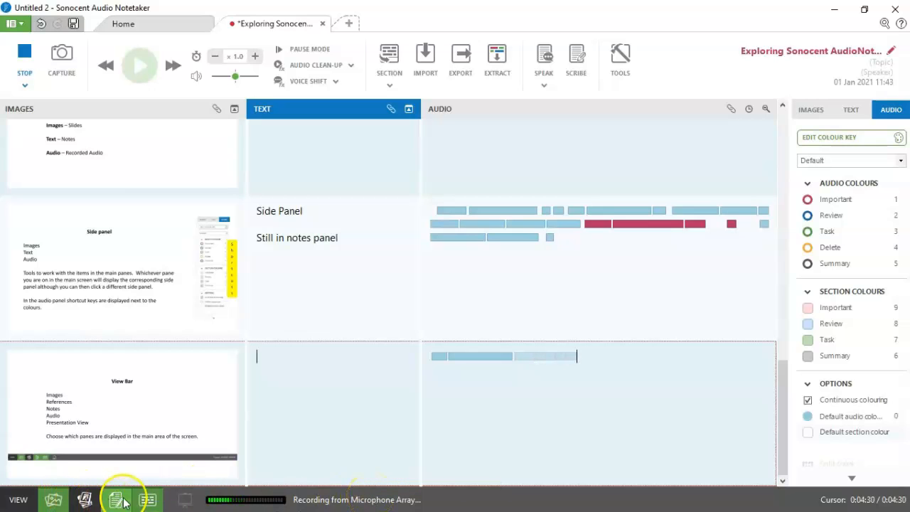
# Hide and restore the Images pane, and briefly show the Reference pane before hiding it again.
pyautogui.click(52, 500)
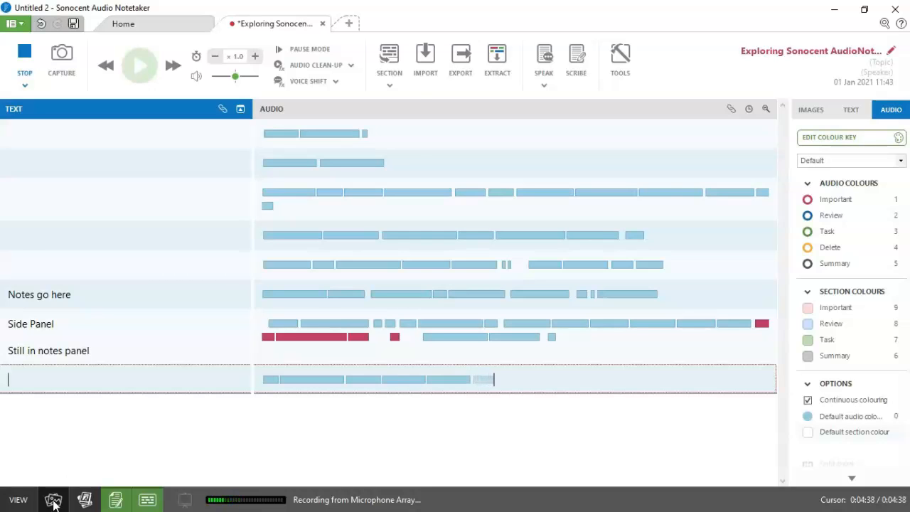
pyautogui.click(53, 500)
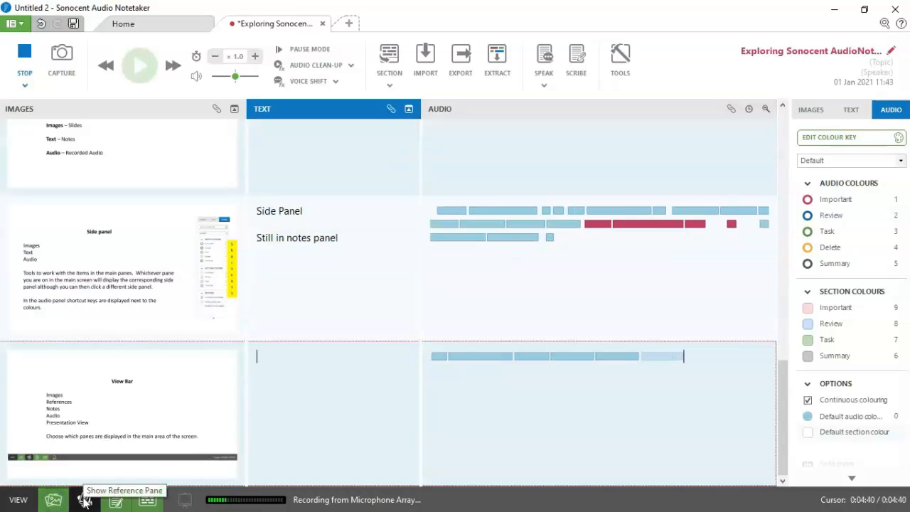
pyautogui.click(83, 500)
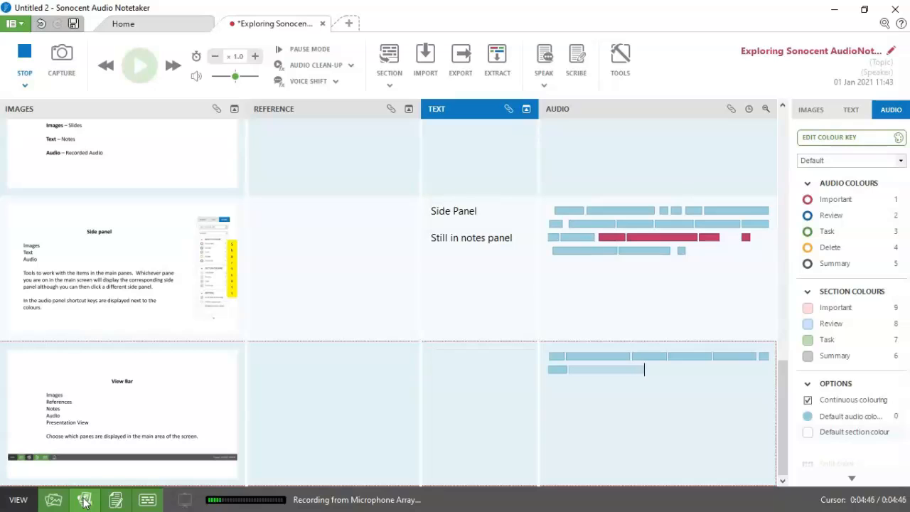
pyautogui.click(84, 501)
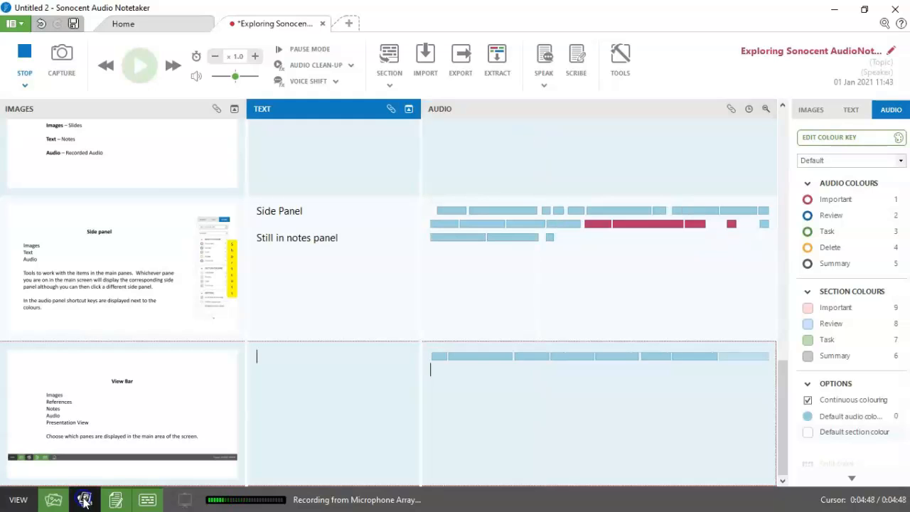
# Hide and restore the Text pane, and toggle the Audio pane off and on again.
pyautogui.click(117, 501)
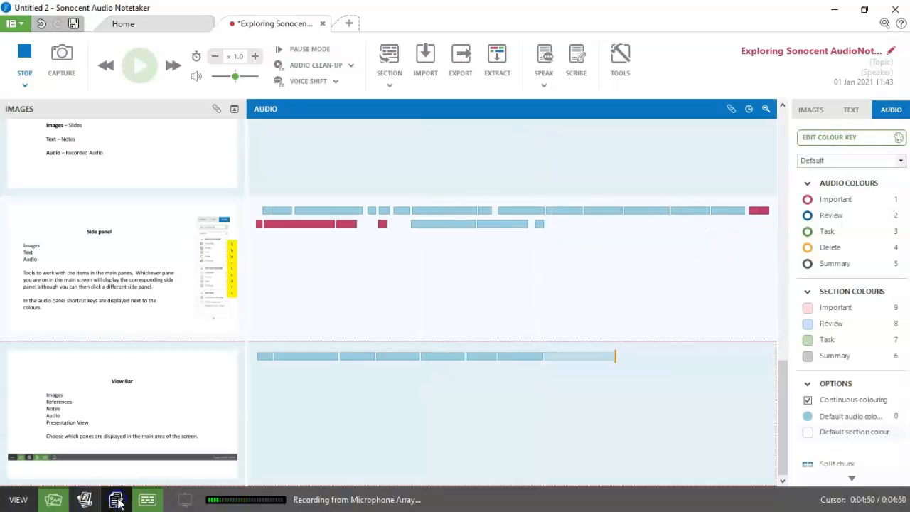
pyautogui.click(118, 501)
pyautogui.click(148, 501)
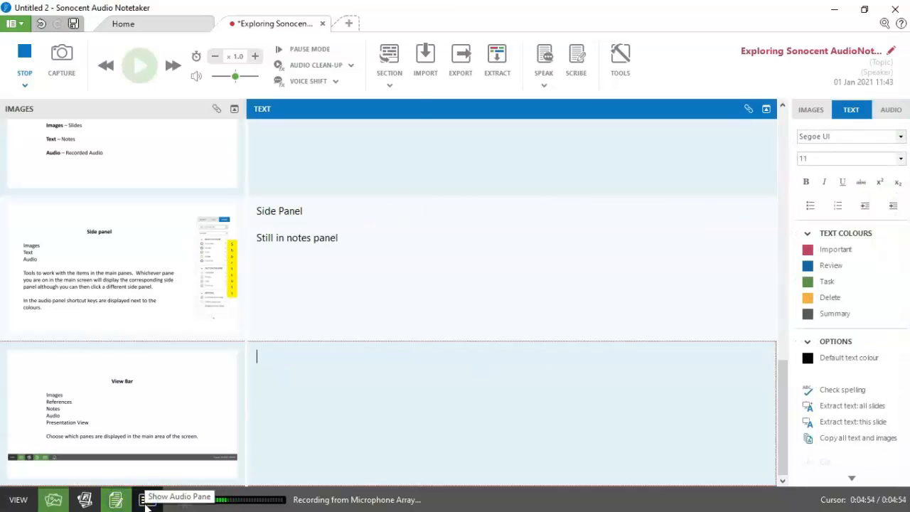
pyautogui.click(145, 501)
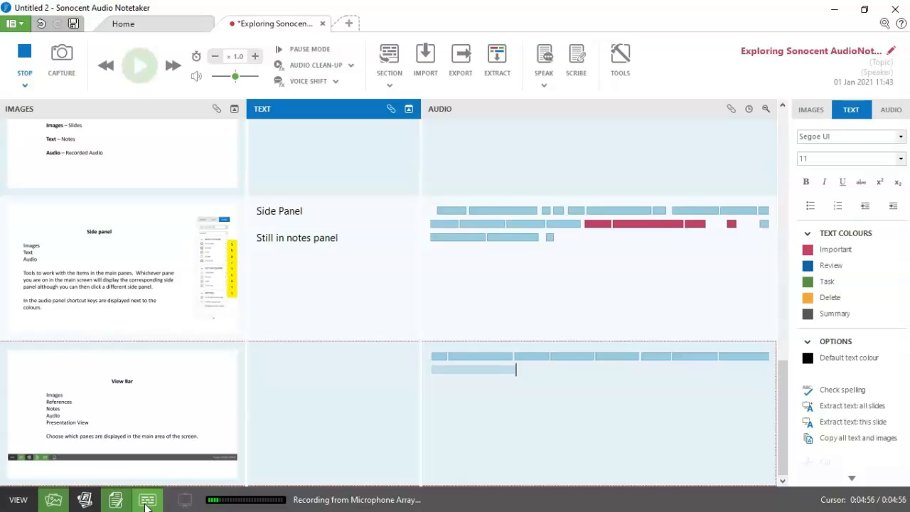
pyautogui.click(147, 501)
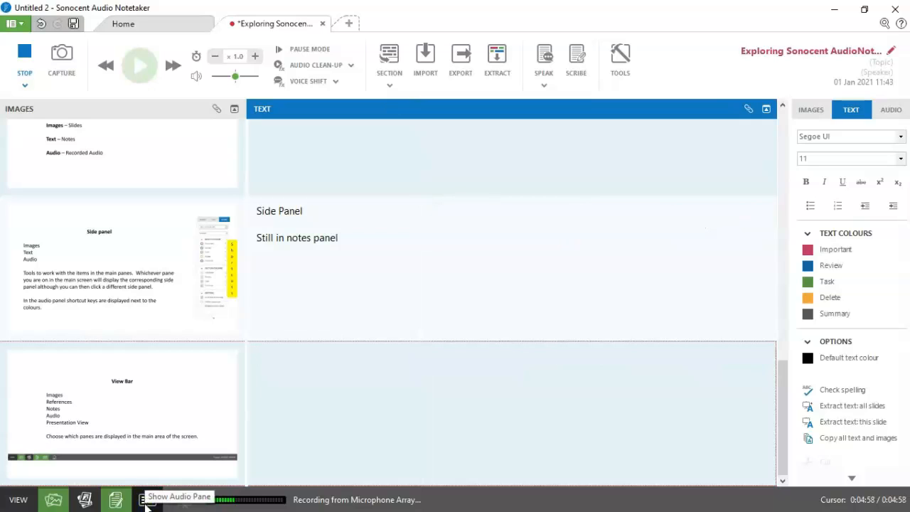
pyautogui.click(146, 501)
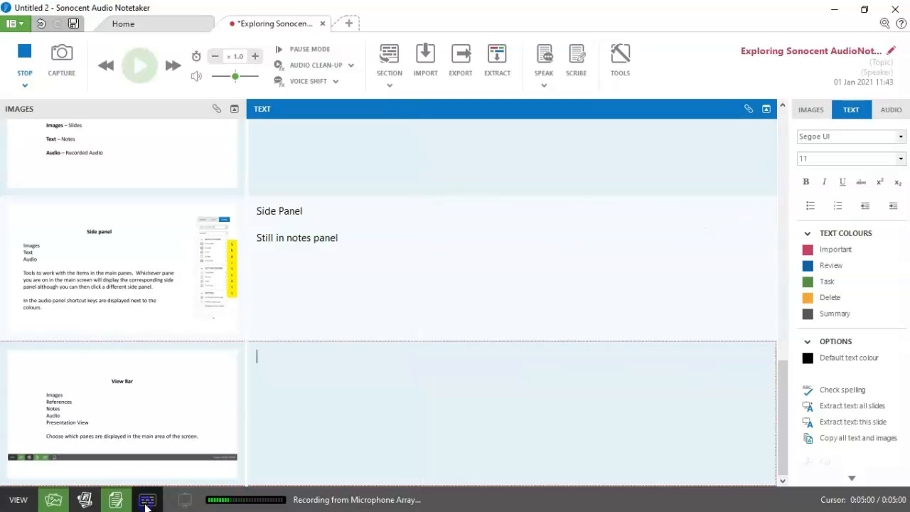